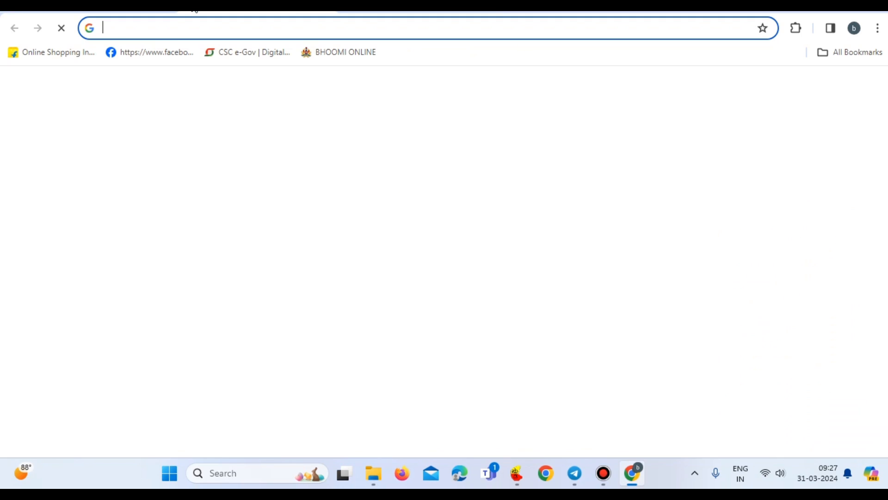
# Search Google for "school education" and open the Karnataka school education department's website
pyautogui.click(168, 10)
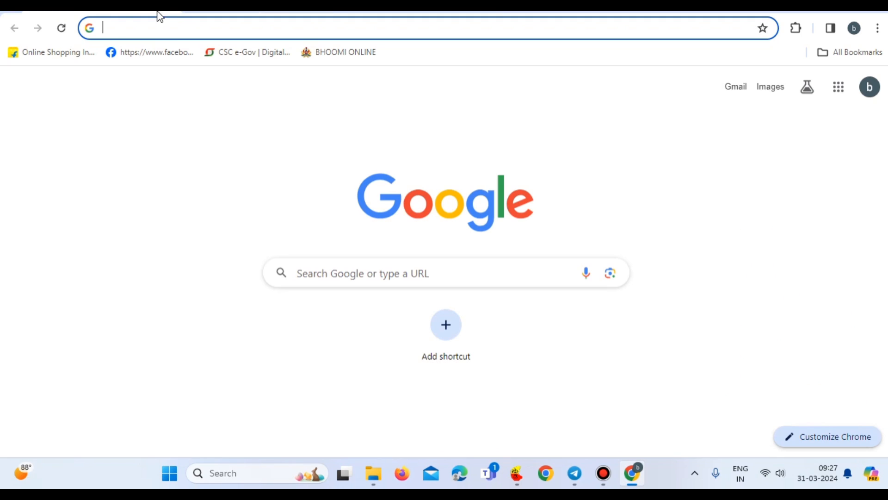
pyautogui.click(151, 27)
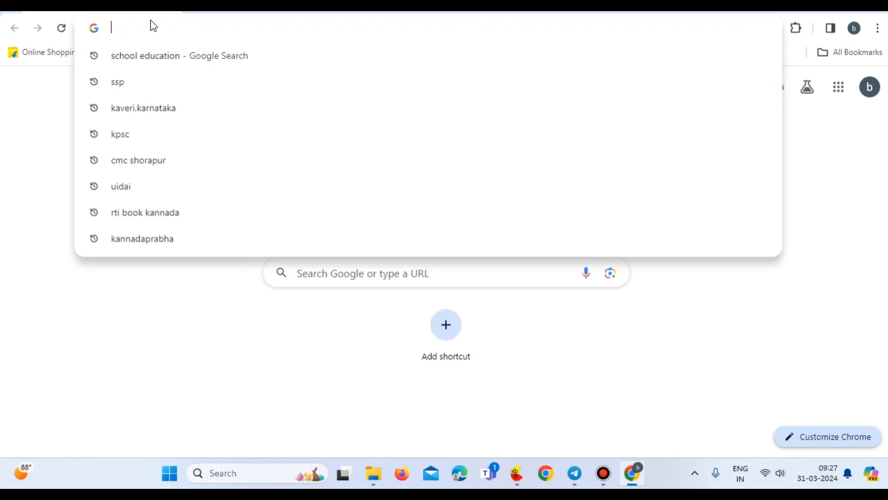
pyautogui.click(148, 53)
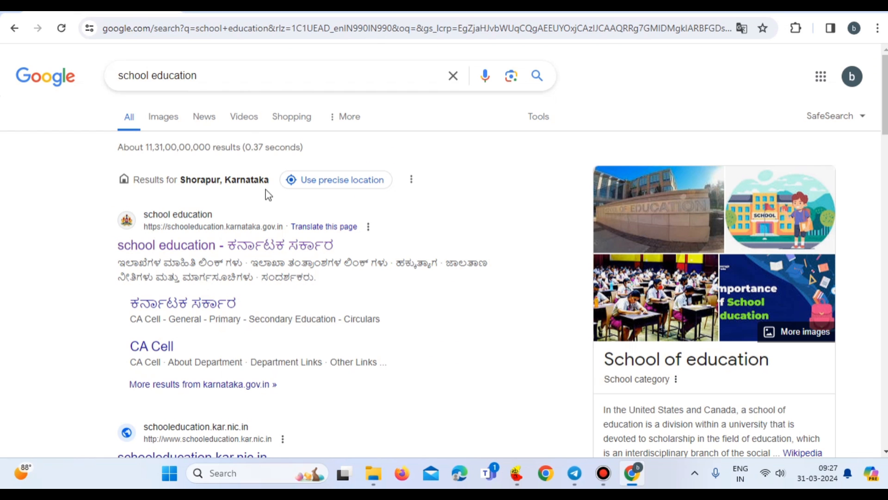
pyautogui.click(185, 242)
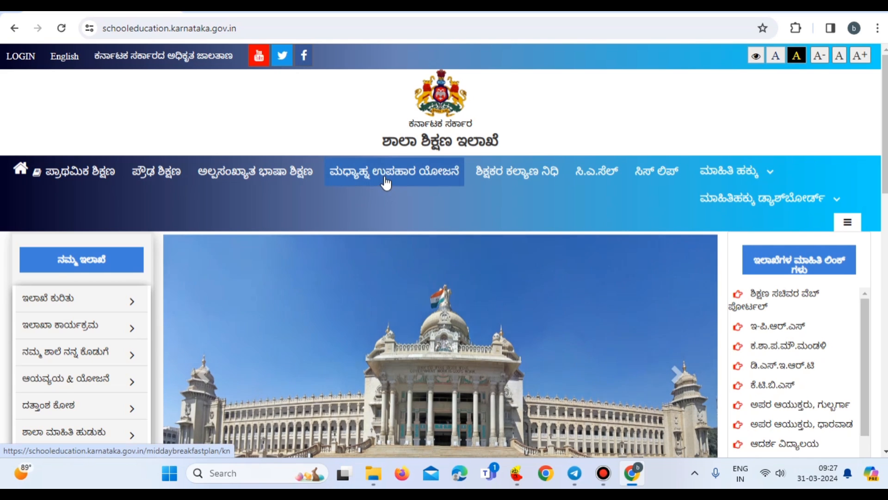
# Open the 2024 RTE admission application from the latest news and answer Yes to the child having an Aadhaar ID
pyautogui.scroll(-8, 478, 190)
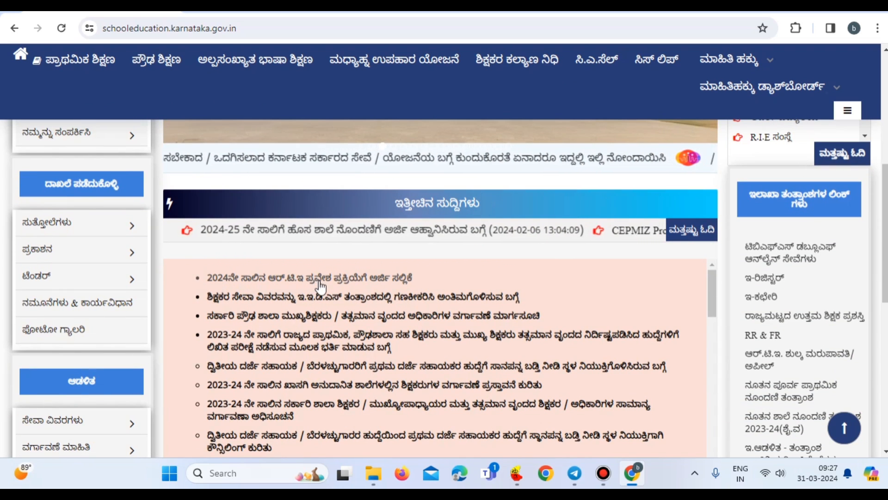
pyautogui.click(385, 280)
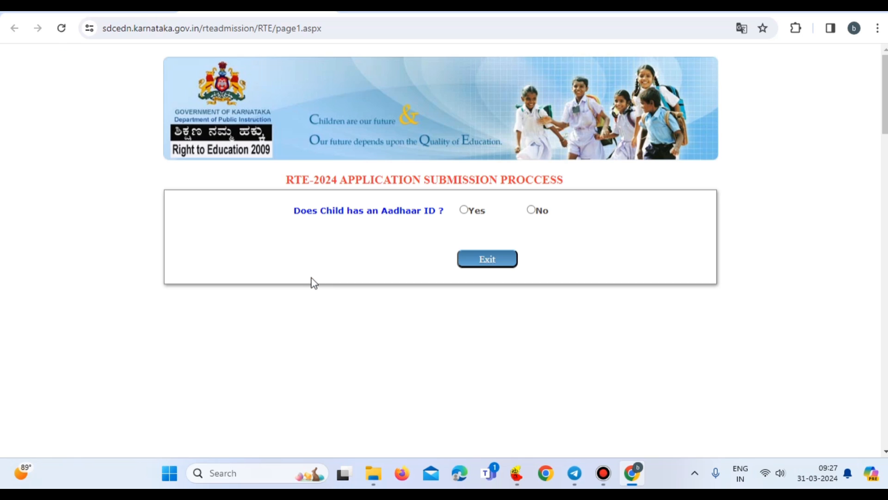
pyautogui.hotkey('ctrl', '+')
pyautogui.hotkey('ctrl', '+')
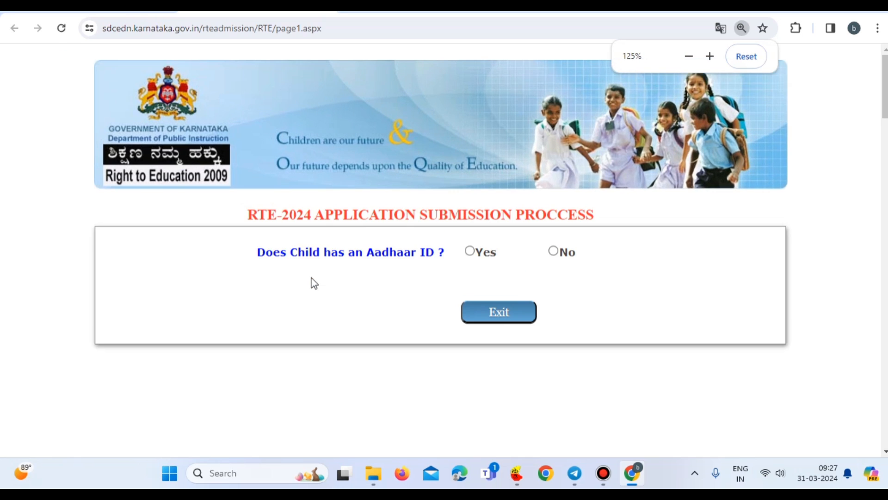
pyautogui.hotkey('ctrl', '+')
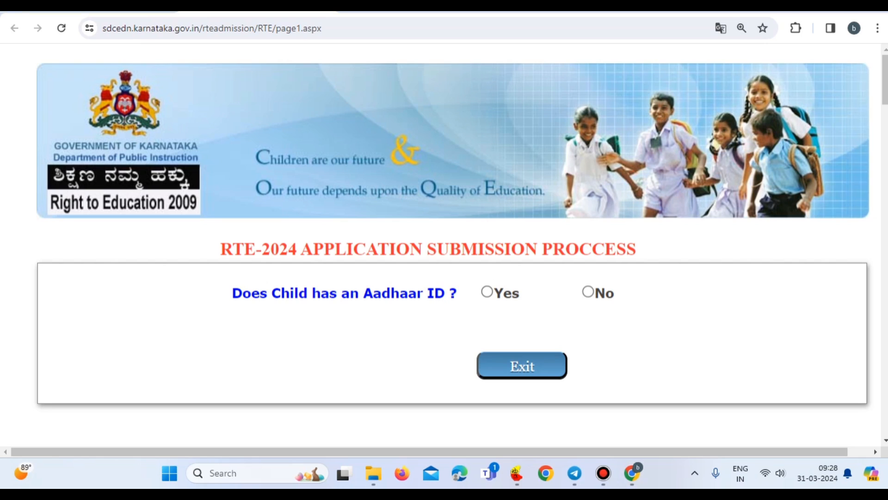
pyautogui.hotkey('ctrl', 'alt', 'd')
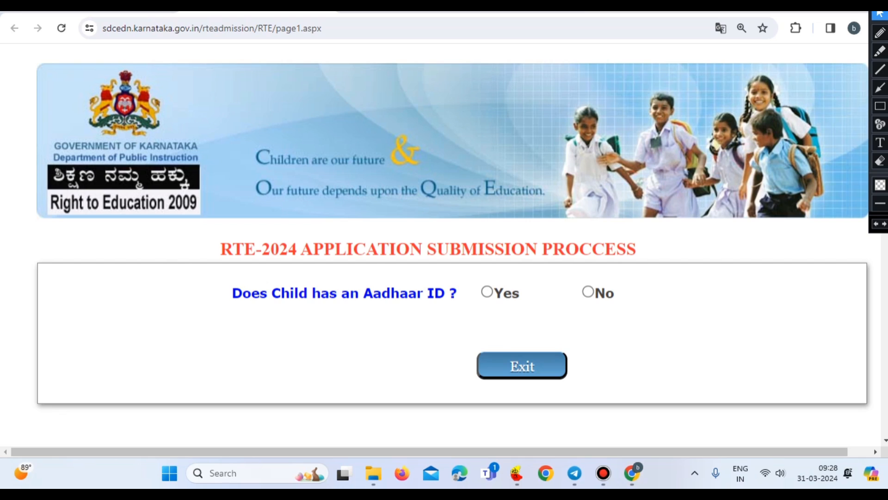
pyautogui.moveTo(877, 12); pyautogui.dragTo(880, 138)
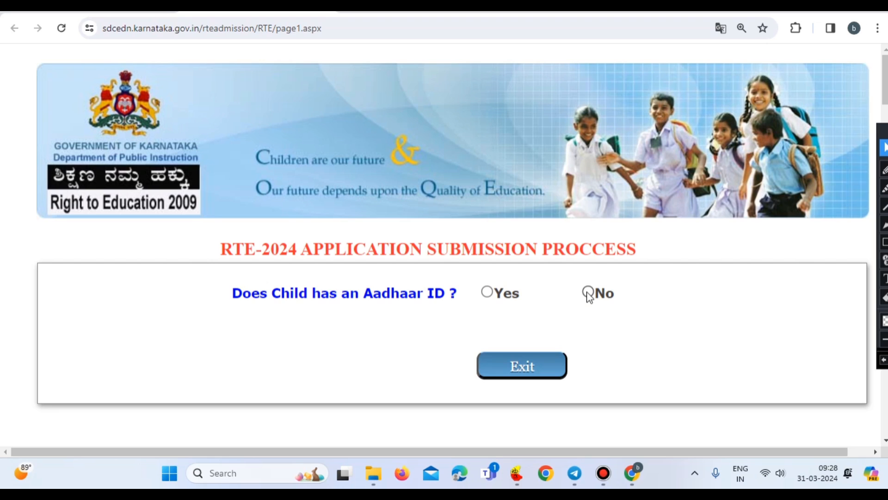
pyautogui.click(488, 293)
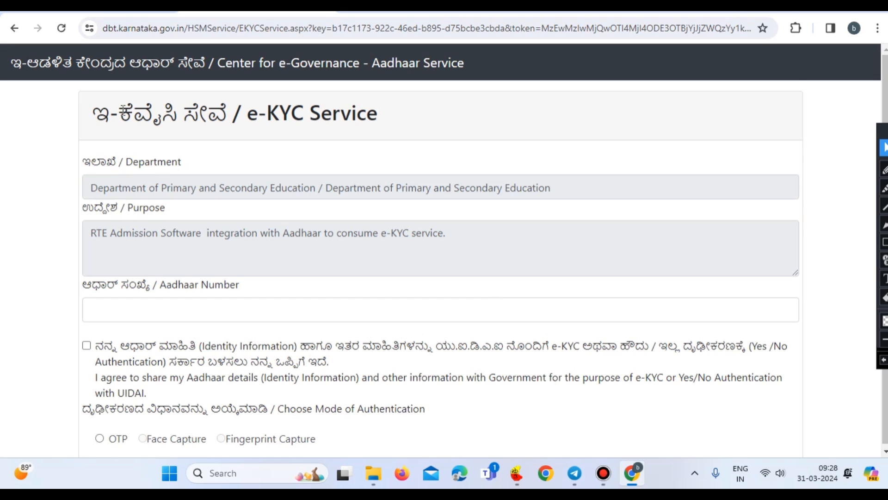
# Agree to share the child's Aadhaar details for e-KYC, choose OTP as the authentication mode and place the cursor in the Aadhaar number field
pyautogui.scroll(-1, 182, 224)
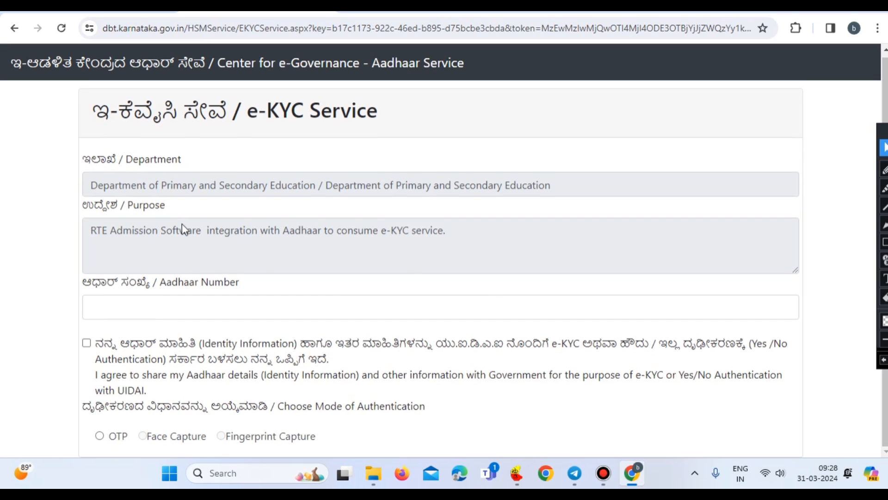
pyautogui.click(164, 311)
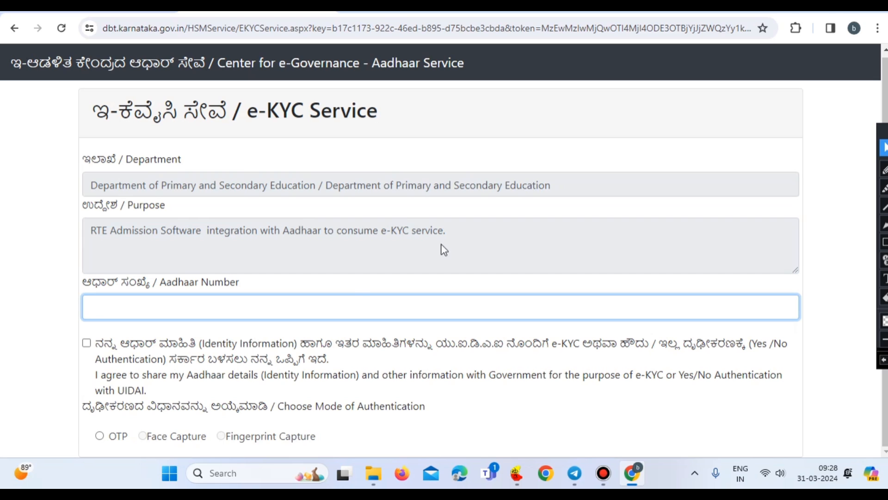
pyautogui.click(86, 345)
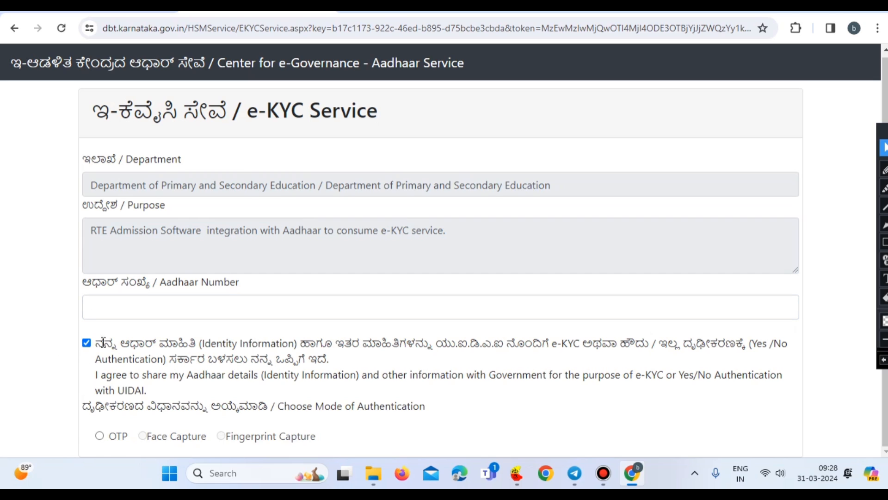
pyautogui.click(100, 436)
pyautogui.scroll(-1, 238, 440)
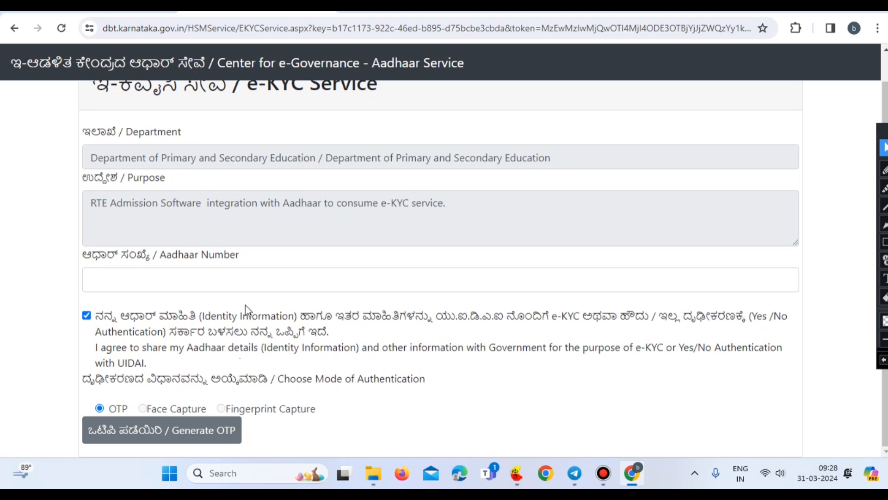
pyautogui.click(200, 279)
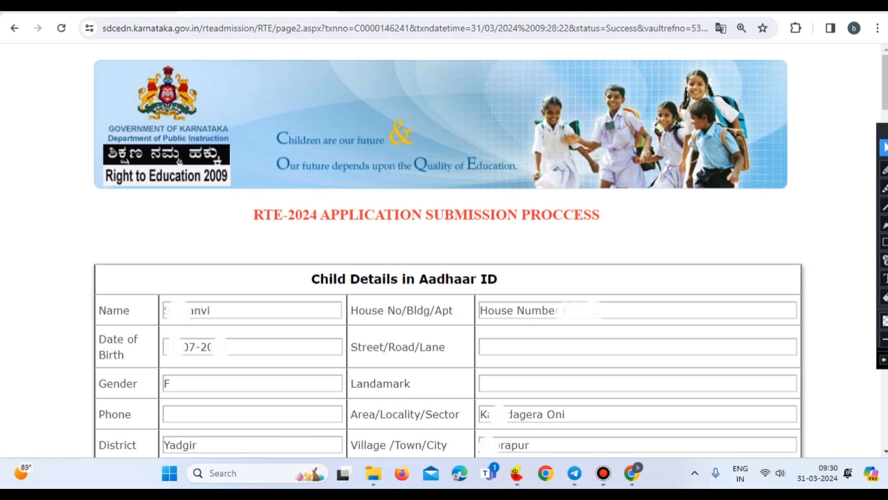
# Select the child's residing village or ward and the locality or habitation for the home address
pyautogui.scroll(-10, 445, 249)
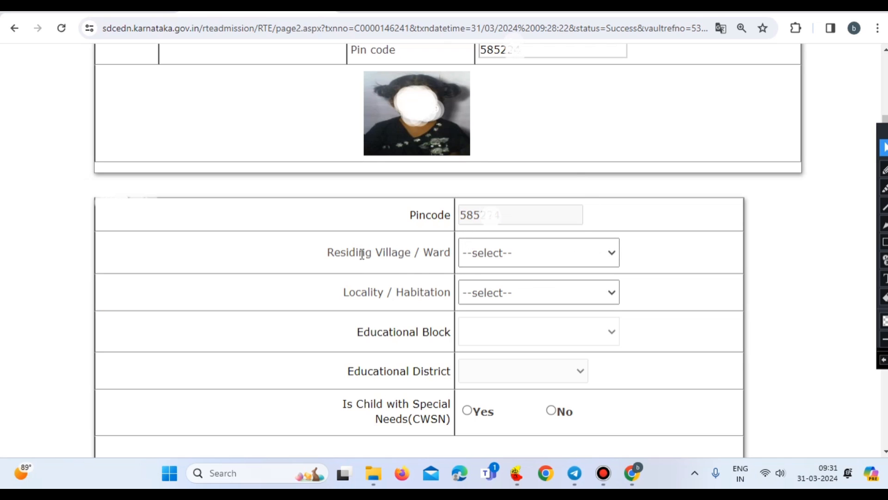
pyautogui.click(528, 255)
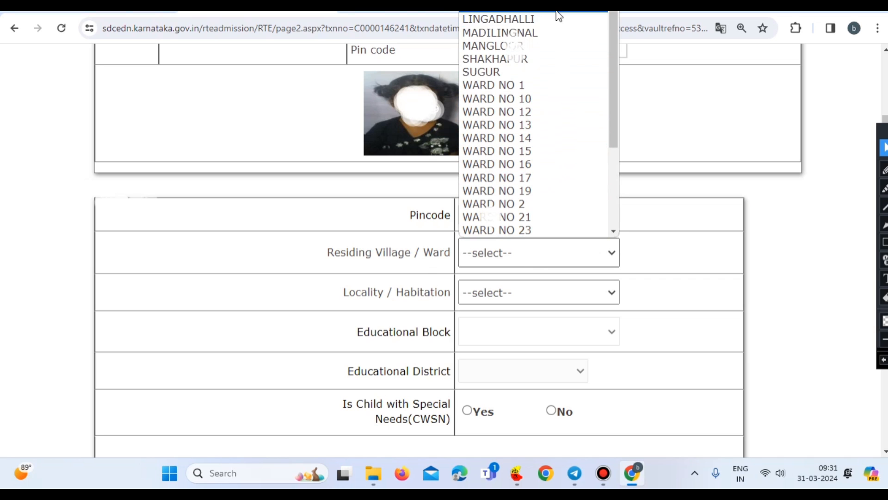
pyautogui.scroll(-3, 554, 120)
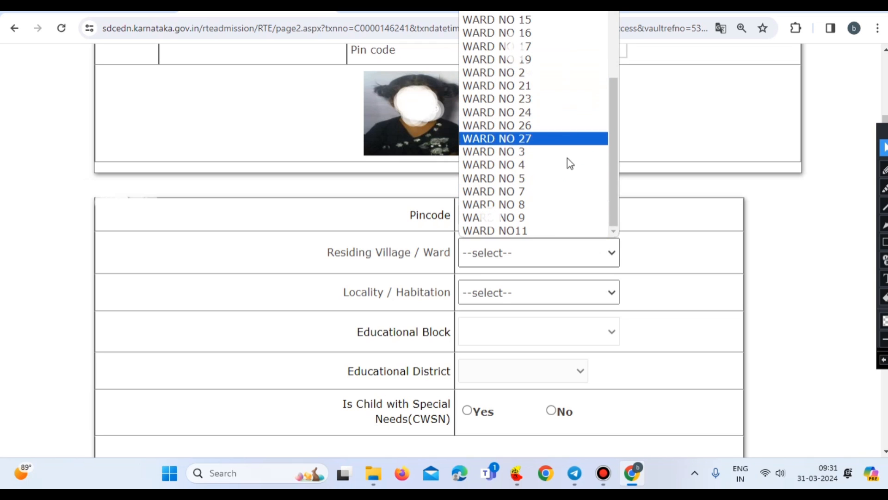
pyautogui.click(563, 219)
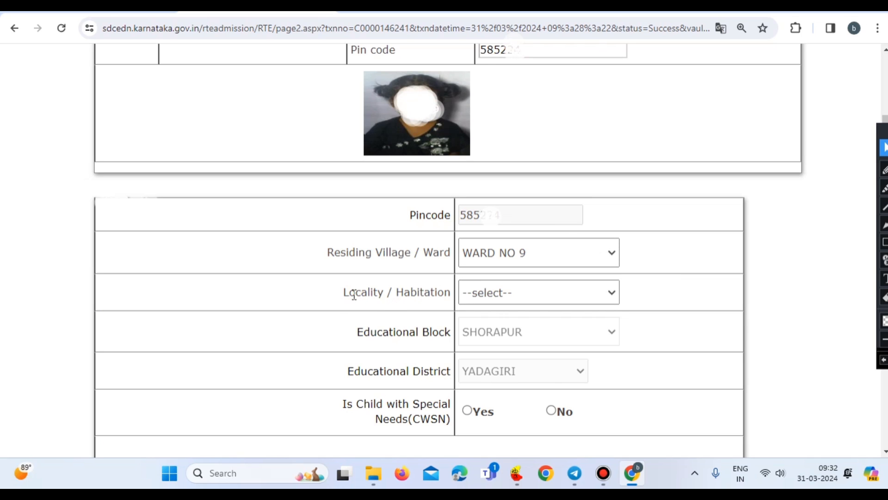
pyautogui.click(498, 293)
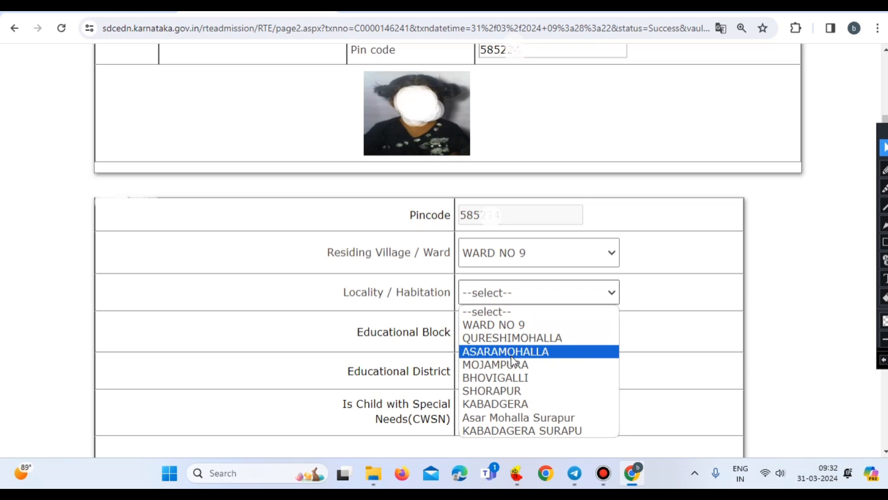
pyautogui.click(511, 405)
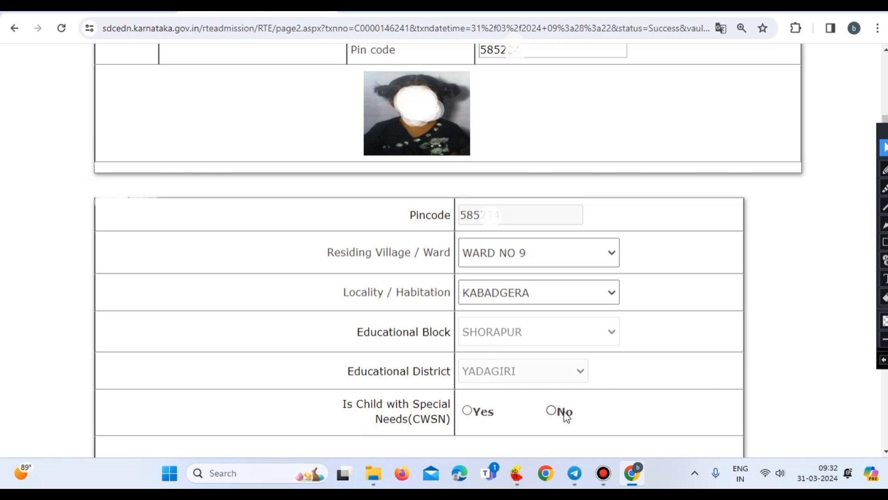
# Answer No to the child having special needs (CWSN), and validate the child's details to proceed
pyautogui.click(551, 410)
pyautogui.scroll(-3, 779, 262)
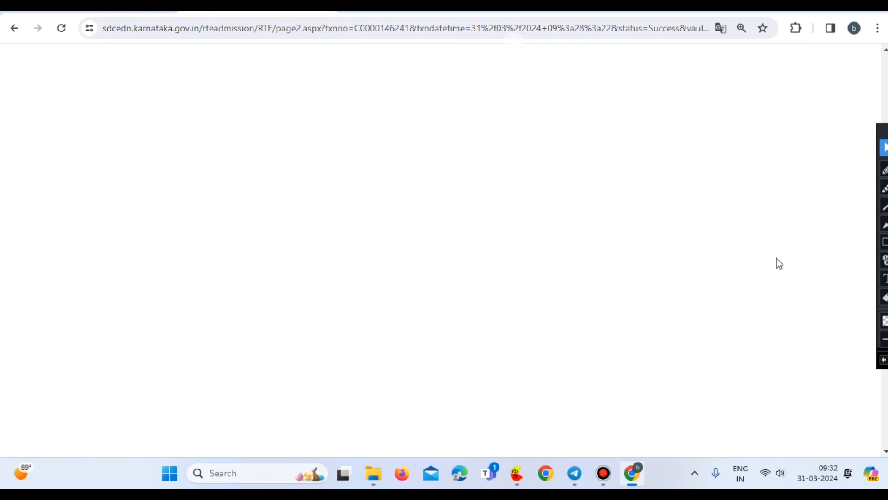
pyautogui.scroll(3, 777, 259)
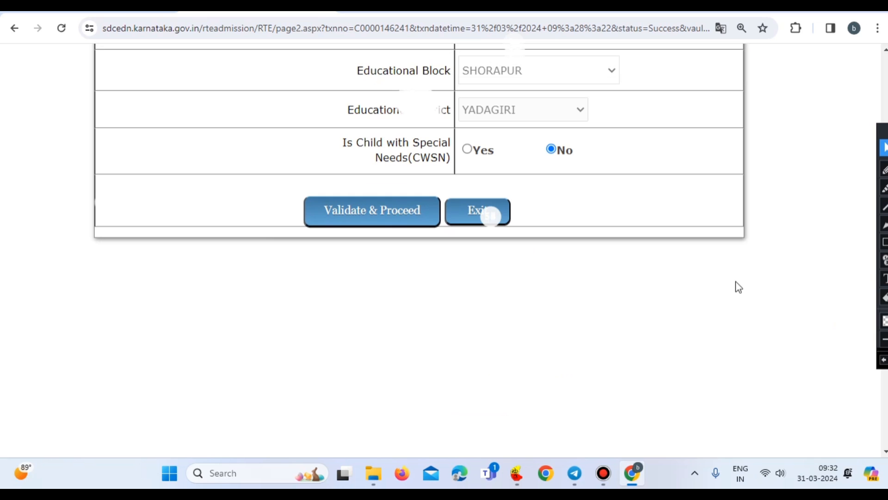
pyautogui.scroll(3, 739, 288)
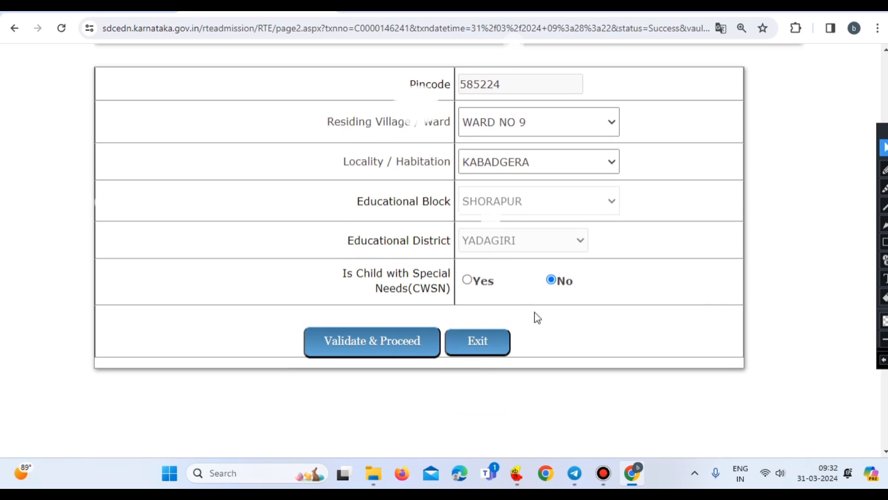
pyautogui.click(374, 344)
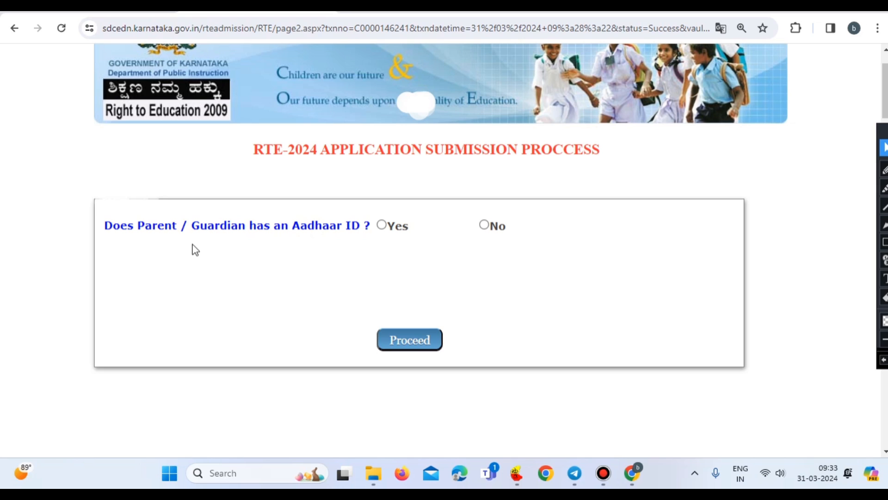
# Answer Yes to the parent or guardian having an Aadhaar ID, set the relationship to Parent and proceed to e-KYC
pyautogui.click(385, 225)
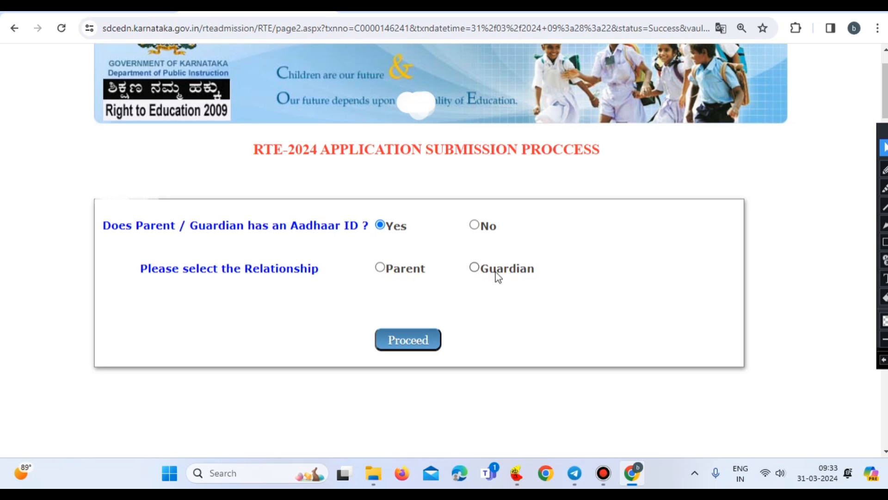
pyautogui.click(379, 268)
pyautogui.click(409, 343)
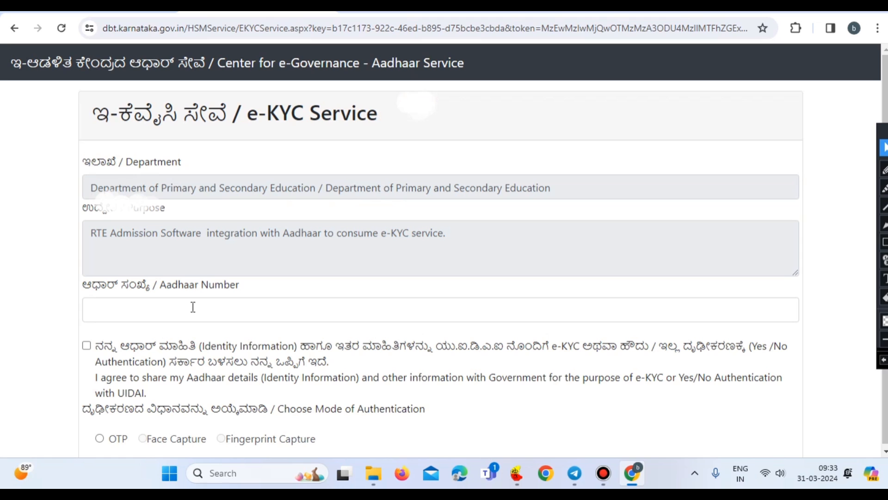
# Review the parent's Aadhaar details and the child's address details, and validate them to proceed
pyautogui.scroll(-1, 235, 328)
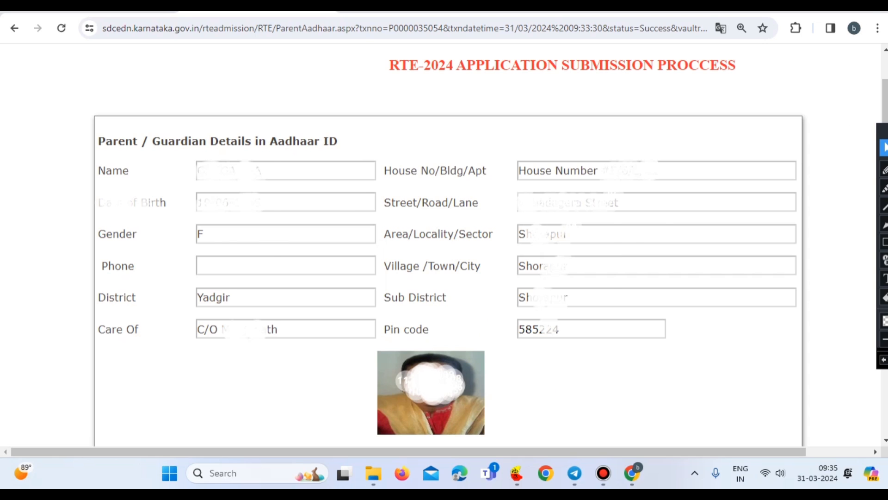
pyautogui.scroll(-8, 668, 234)
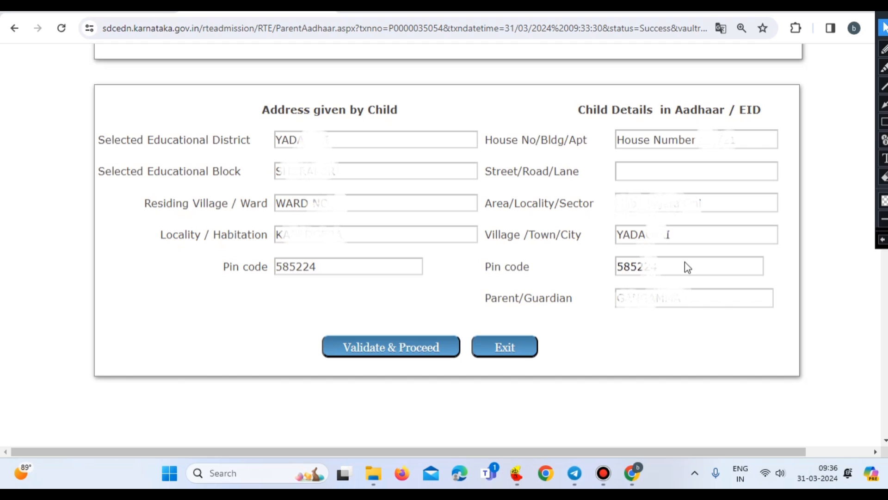
pyautogui.click(392, 350)
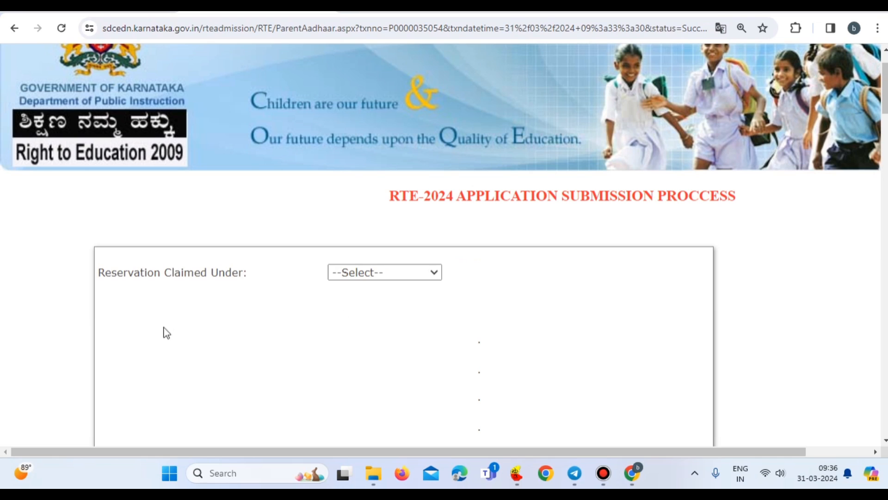
# Set the reservation claimed under to Others and place the cursor in the caste / income certificate reference number field
pyautogui.click(111, 301)
pyautogui.click(367, 274)
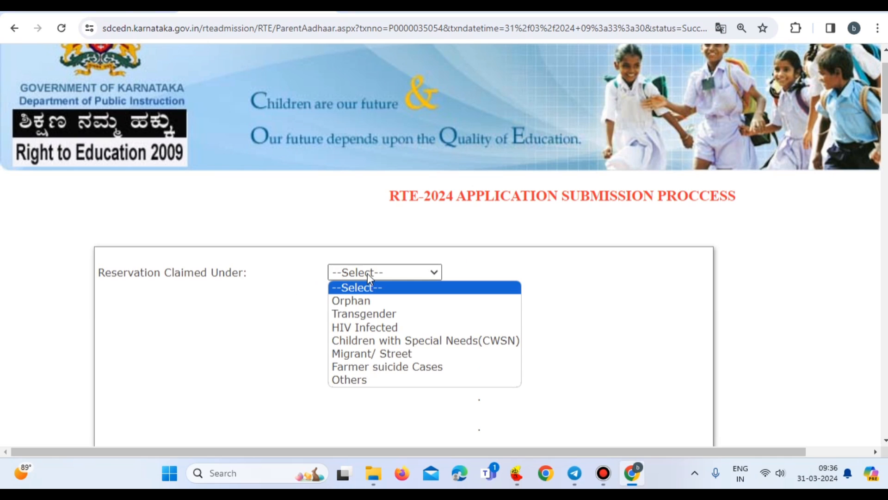
pyautogui.click(354, 380)
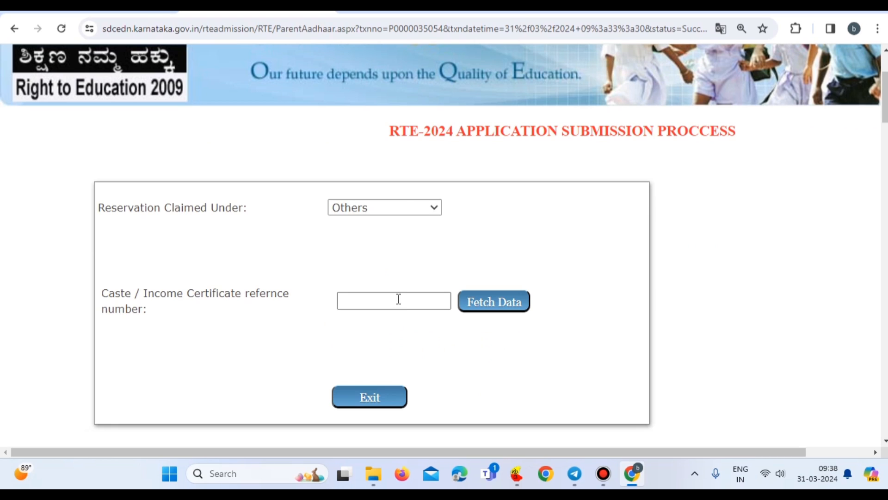
pyautogui.click(358, 301)
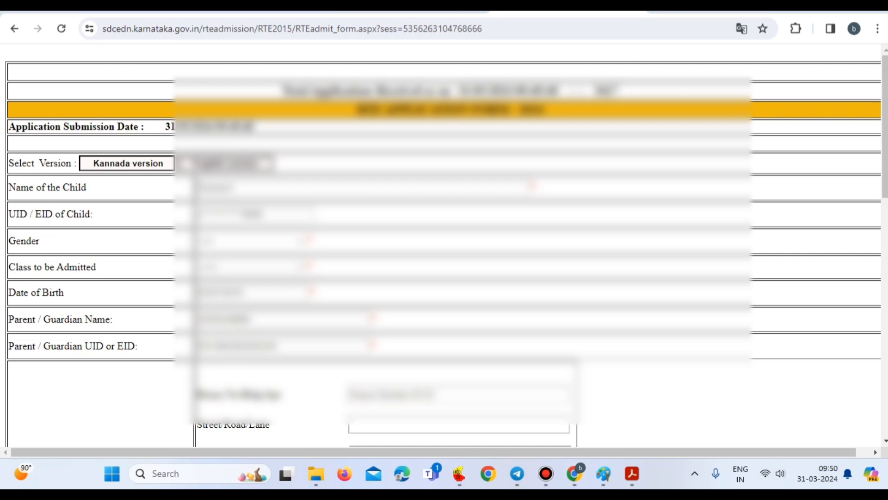
pyautogui.click(333, 122)
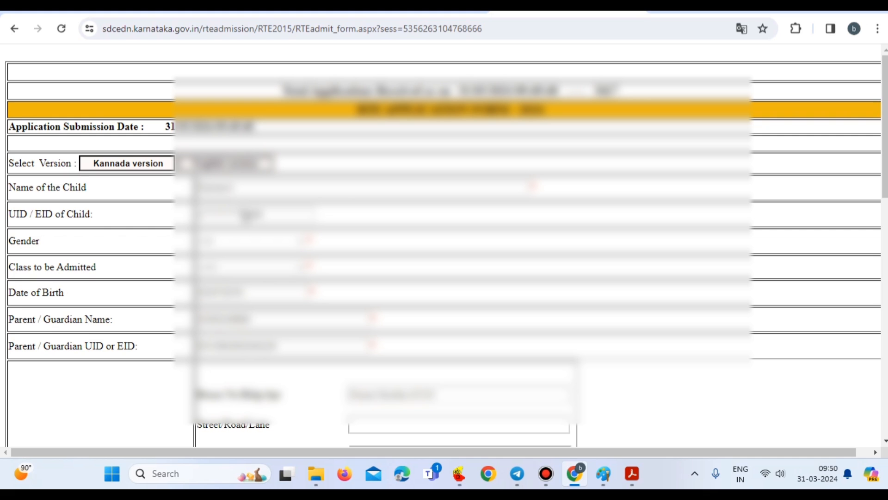
# Set the child's religion to Hindu and the mother tongue to Kannada in the application form
pyautogui.scroll(-9, 285, 278)
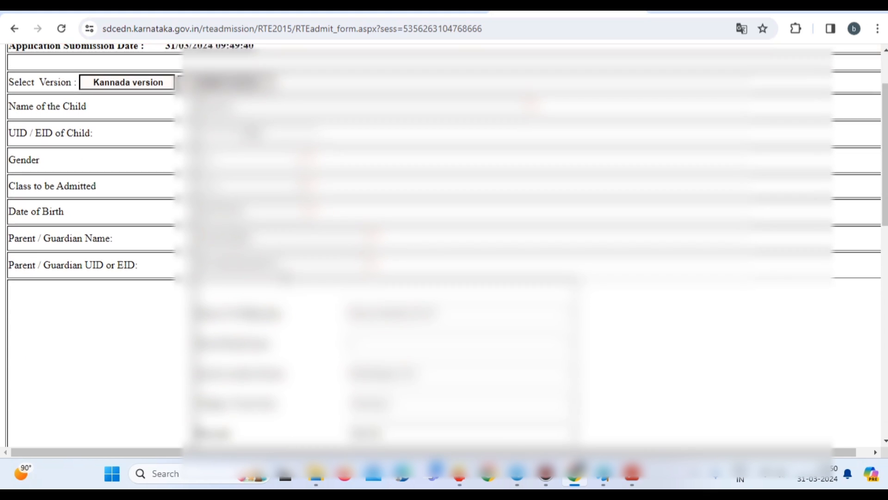
pyautogui.scroll(-2, 286, 278)
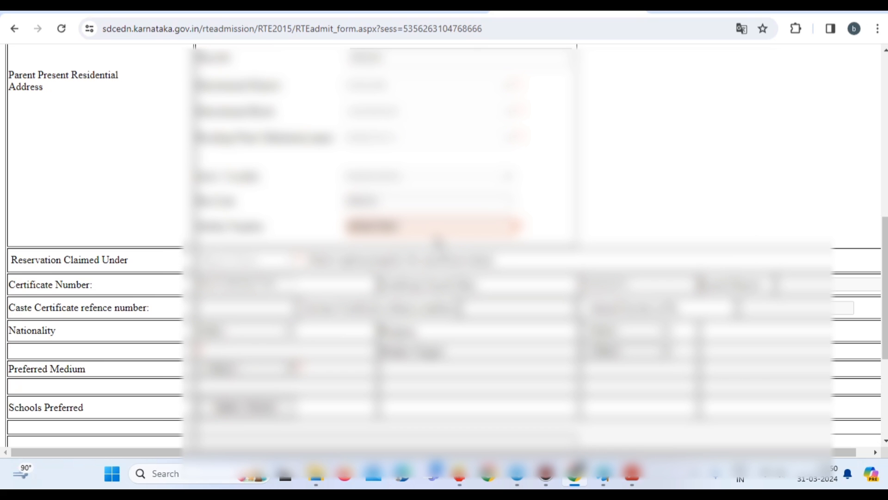
pyautogui.scroll(-2, 438, 242)
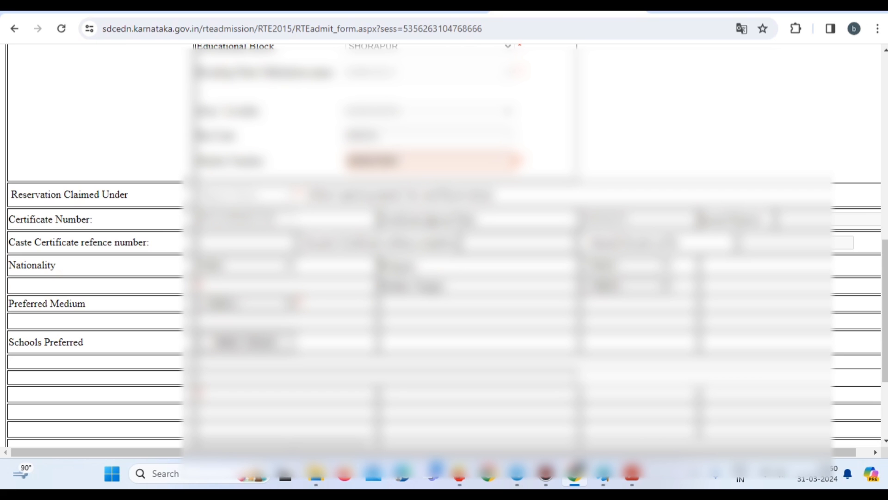
pyautogui.scroll(-2, 438, 242)
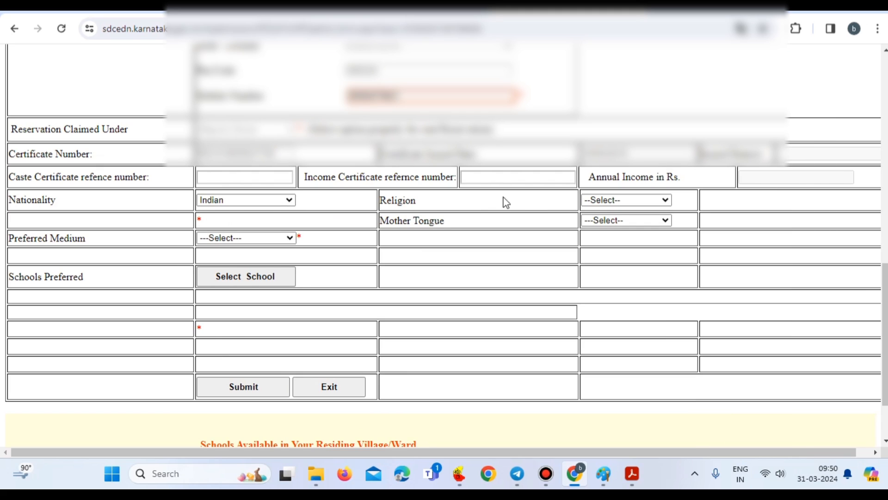
pyautogui.click(606, 199)
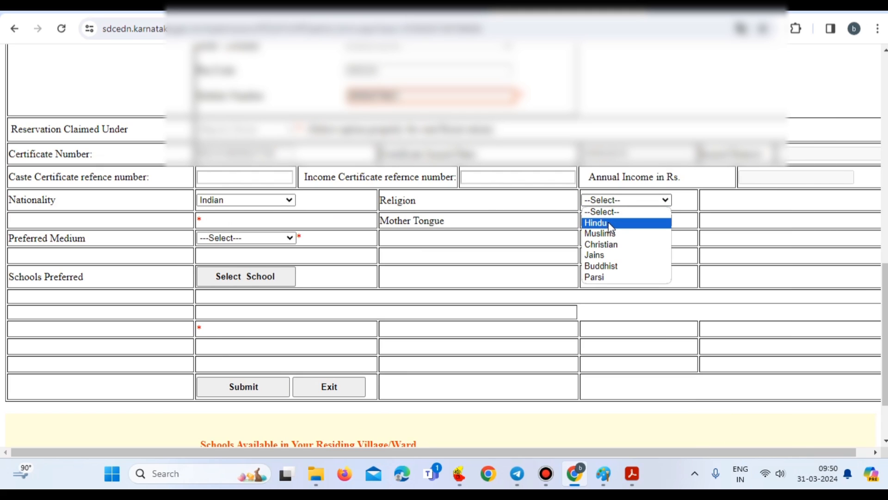
pyautogui.click(608, 223)
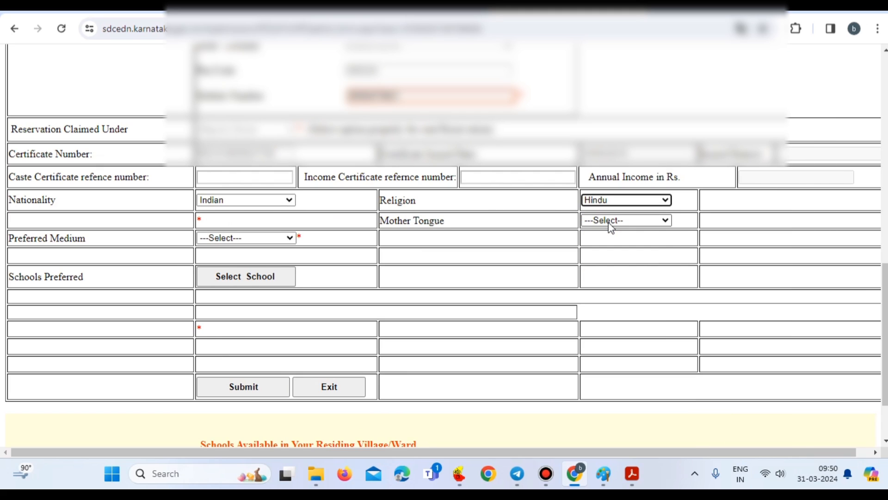
pyautogui.click(633, 219)
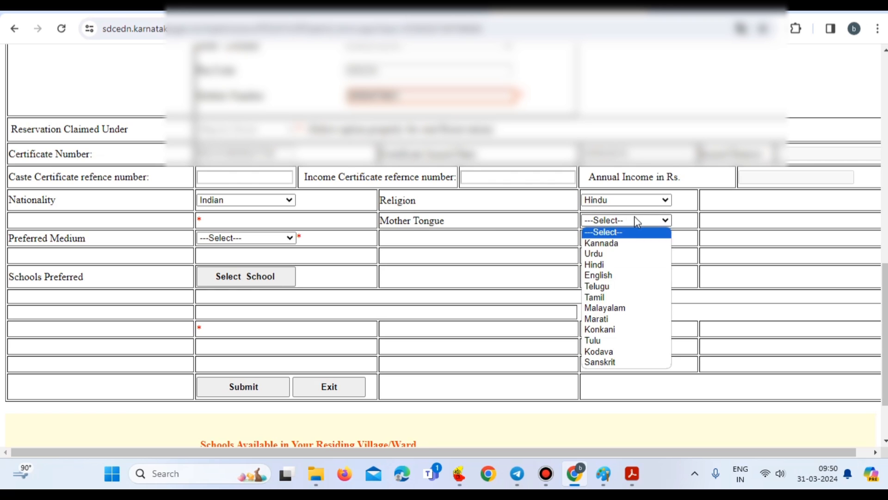
pyautogui.click(635, 244)
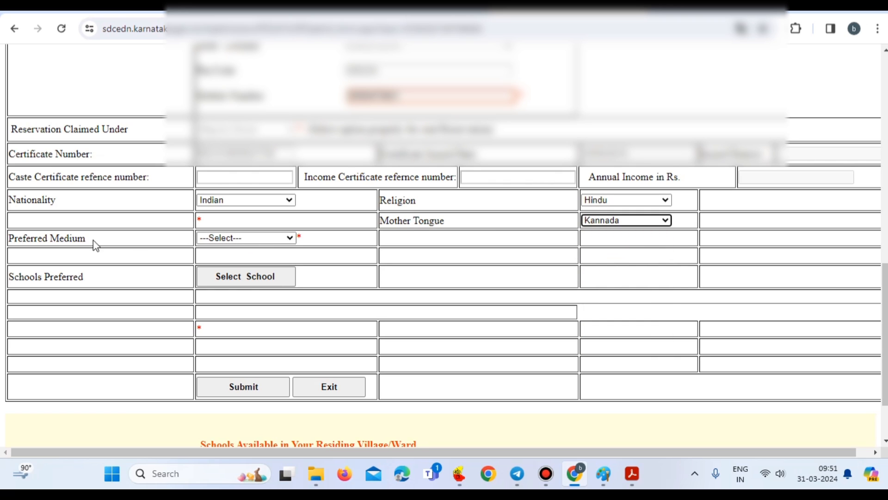
# Set the preferred medium to Kannada, check the schools available in the residing village/ward, and return to the form
pyautogui.click(238, 237)
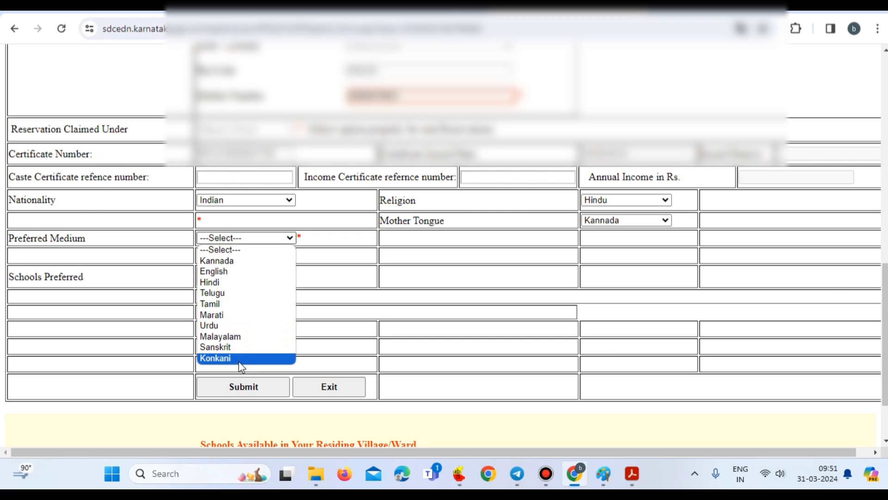
pyautogui.click(235, 262)
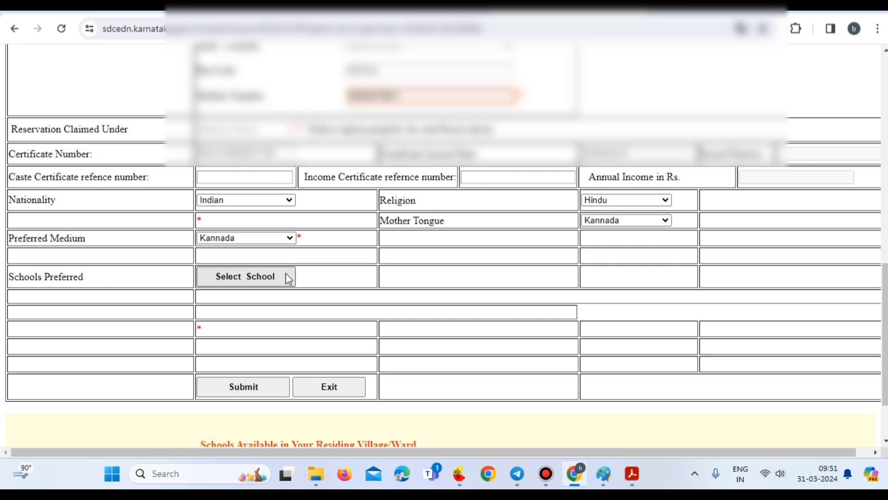
pyautogui.click(242, 276)
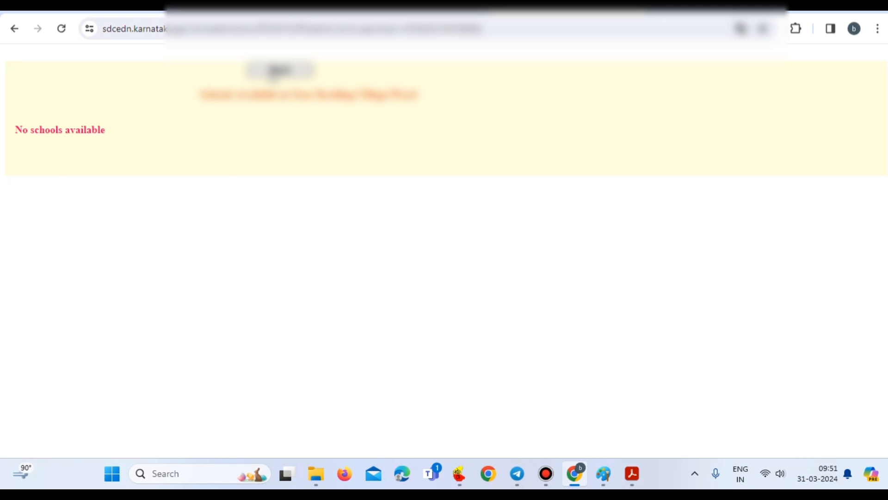
pyautogui.click(280, 70)
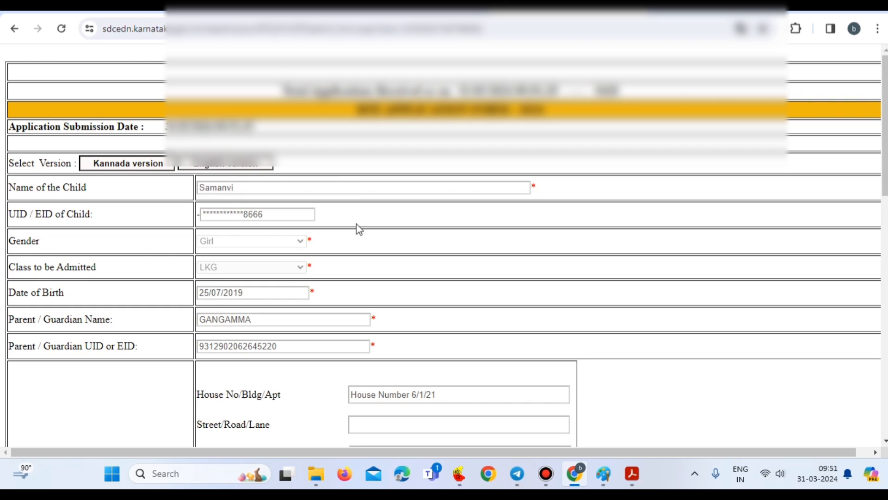
# Confirm the submission of the RTE application, dismiss the follow-up message and return to the start of the form
pyautogui.scroll(-15, 357, 226)
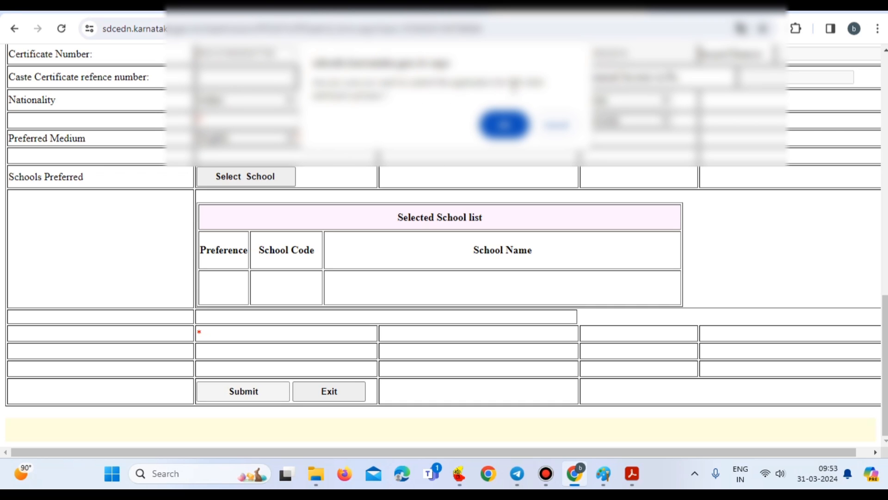
pyautogui.click(505, 124)
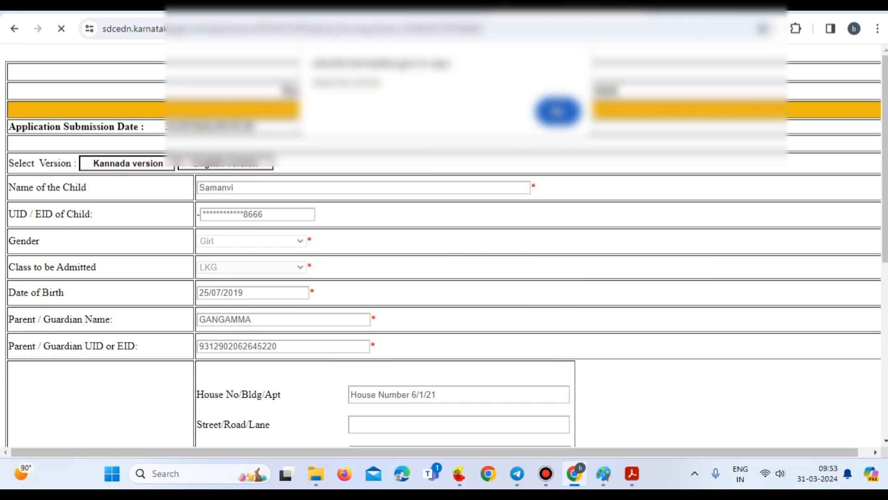
pyautogui.click(548, 108)
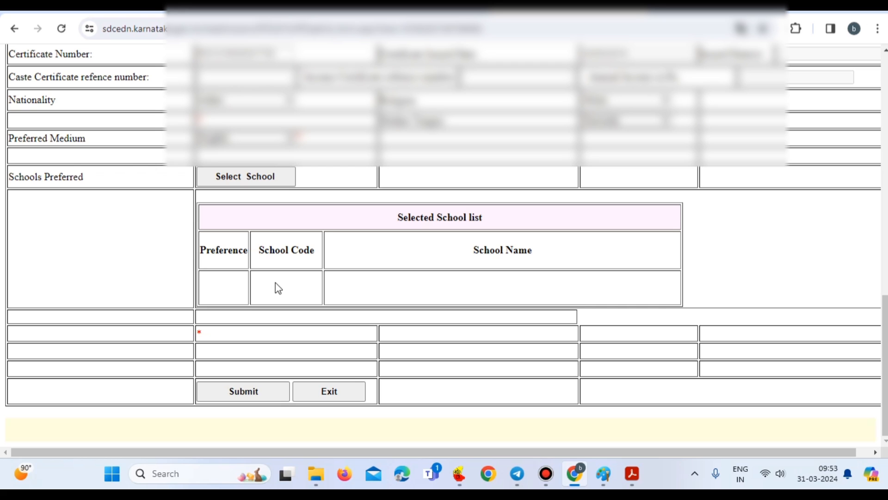
pyautogui.scroll(13, 458, 314)
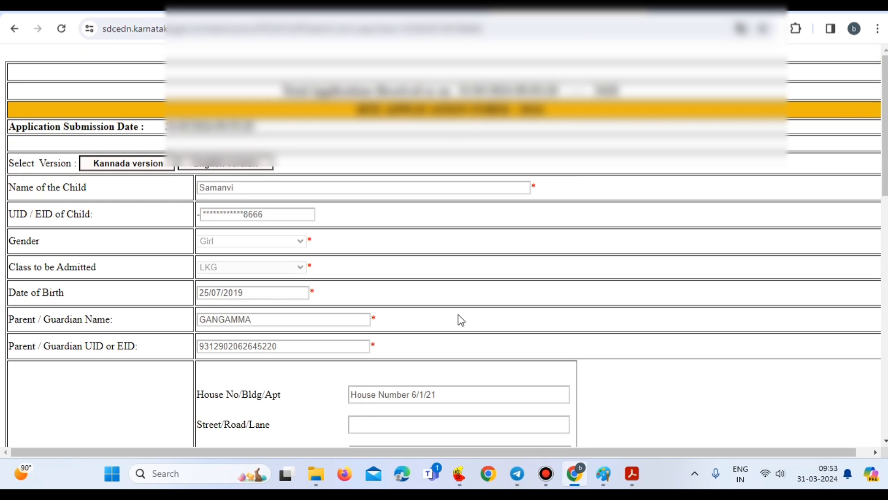